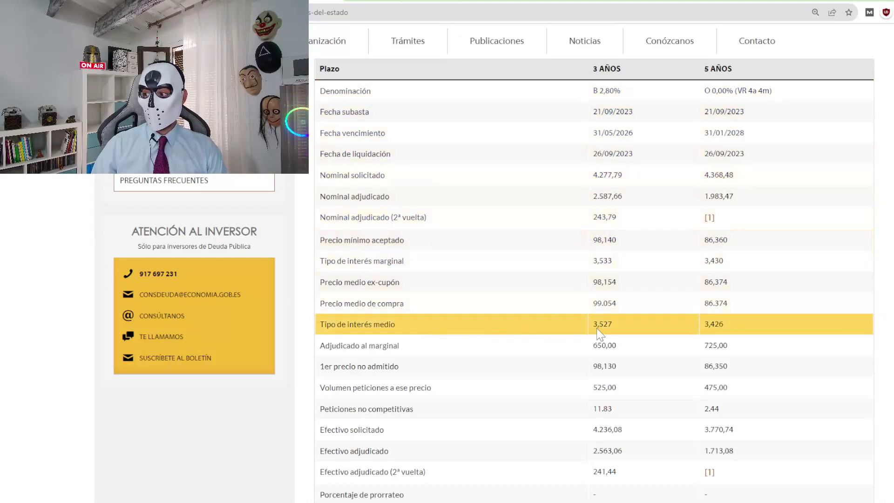
{"action": "scroll", "coordinate": [609, 307], "scroll_direction": "down", "scroll_amount": 2}
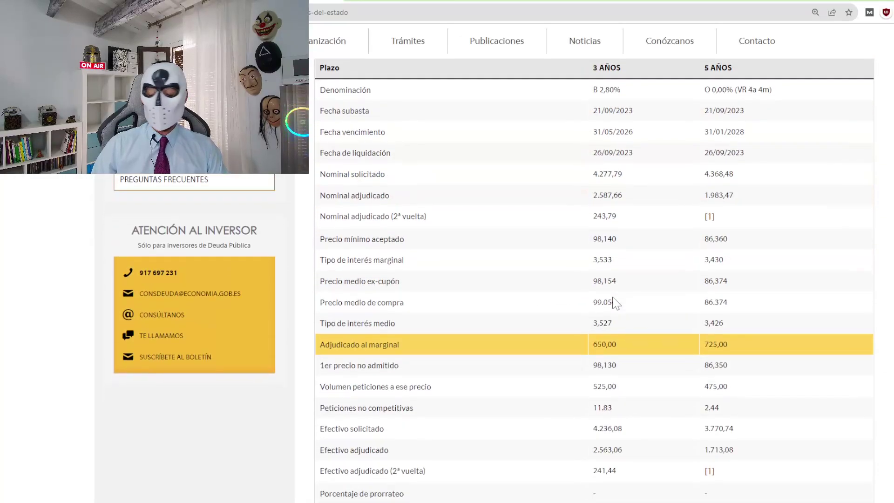
{"action": "scroll", "coordinate": [615, 303], "scroll_direction": "down", "scroll_amount": 1}
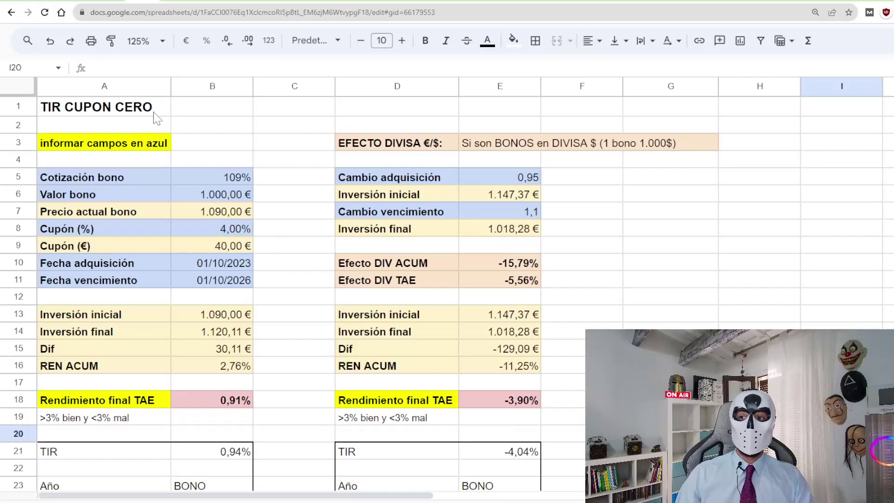
- Set the bond quotation (Cotización bono) in the TIR CUPON CERO sheet to 95%
{"action": "left_click", "coordinate": [94, 113]}
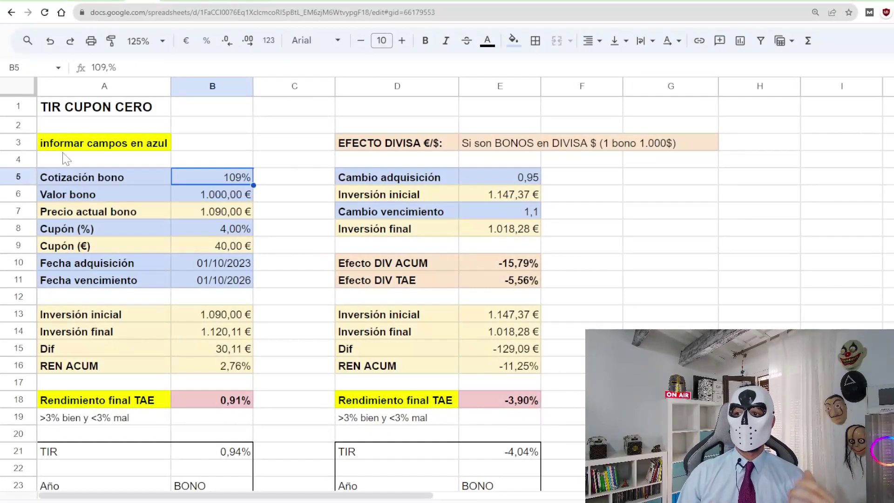
{"action": "type", "text": "95"}
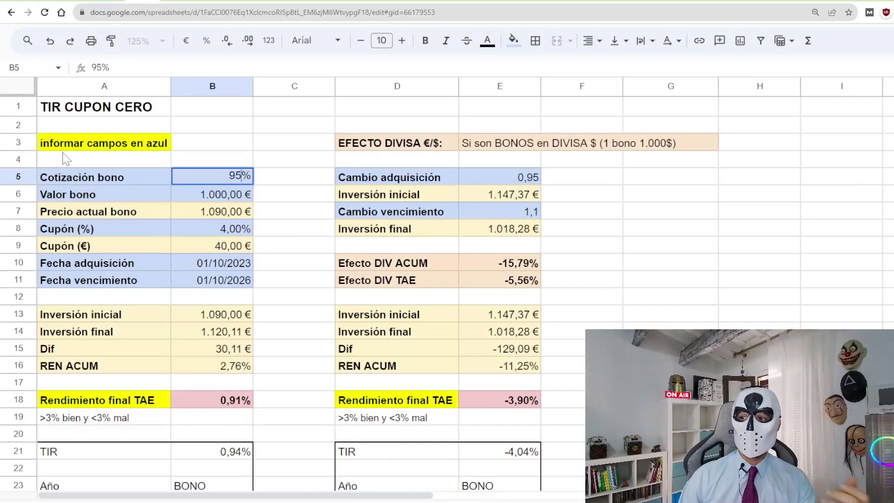
{"action": "key", "text": "Return"}
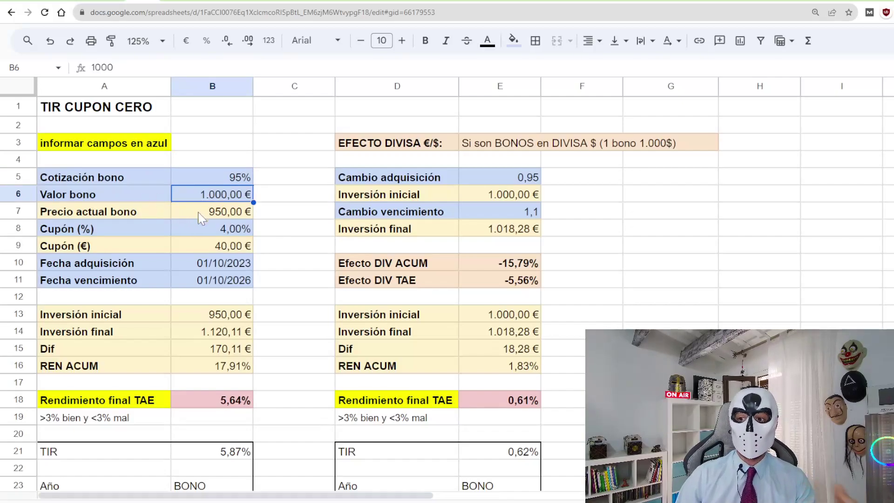
- Set the bond's coupon percentage (Cupón %) to 0%
{"action": "left_click", "coordinate": [200, 232]}
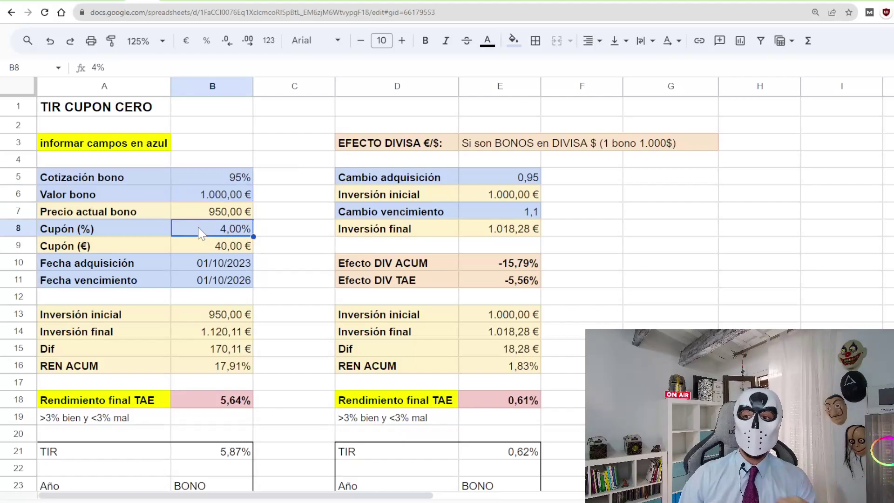
{"action": "type", "text": "0"}
{"action": "key", "text": "Return"}
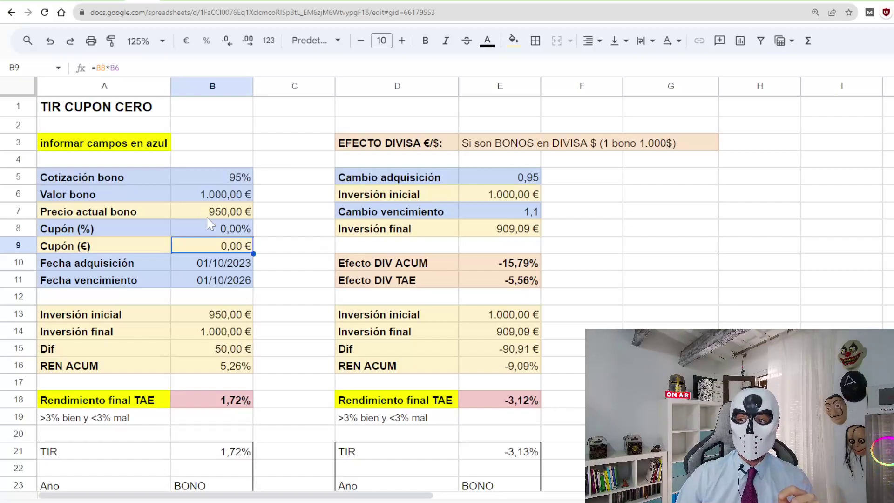
- Review the bond's acquisition and maturity dates, nominal value, gain, accumulated return and final TAE against the 3% guideline
{"action": "left_click", "coordinate": [218, 266]}
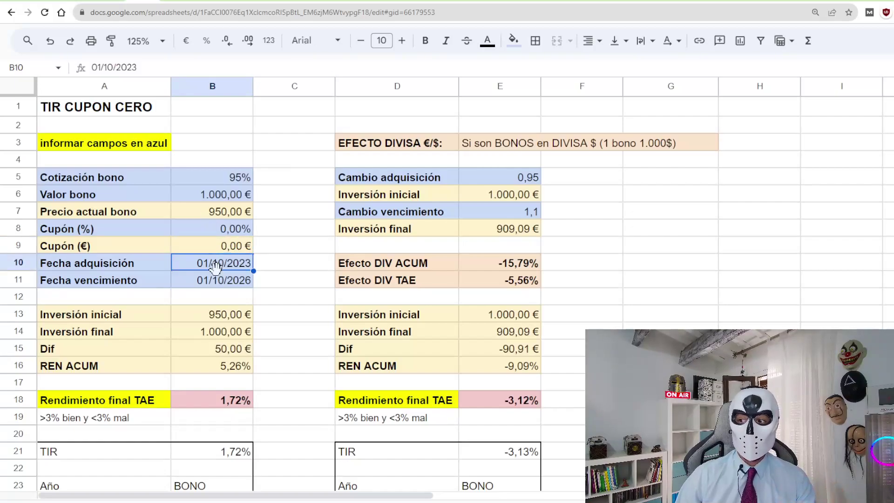
{"action": "left_click", "coordinate": [220, 285]}
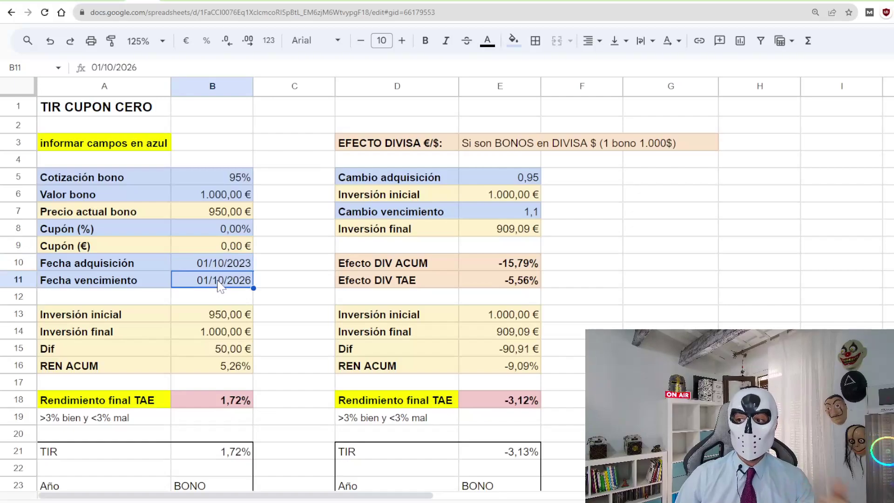
{"action": "left_click", "coordinate": [219, 198]}
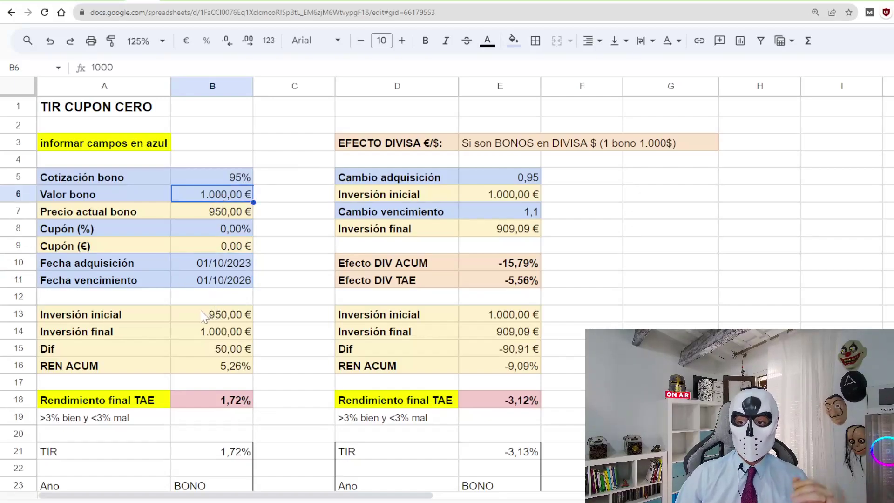
{"action": "left_click", "coordinate": [193, 345]}
{"action": "left_click", "coordinate": [192, 367]}
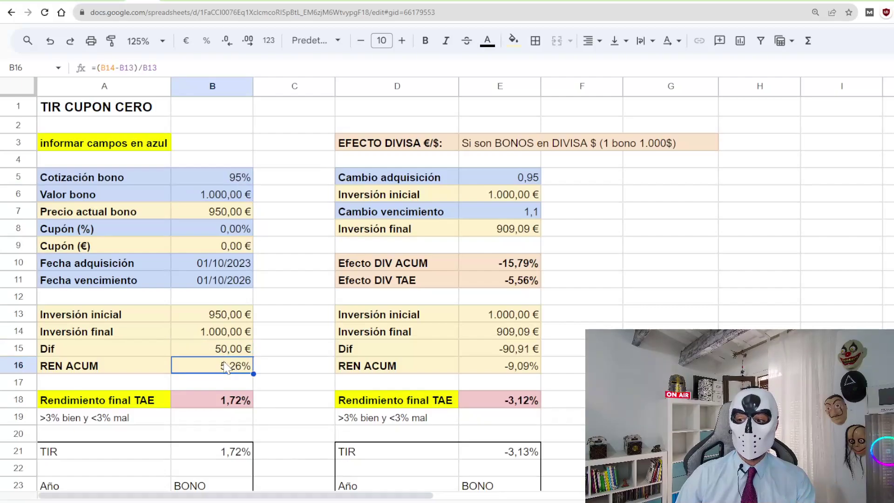
{"action": "left_click", "coordinate": [206, 399]}
{"action": "left_click", "coordinate": [121, 421]}
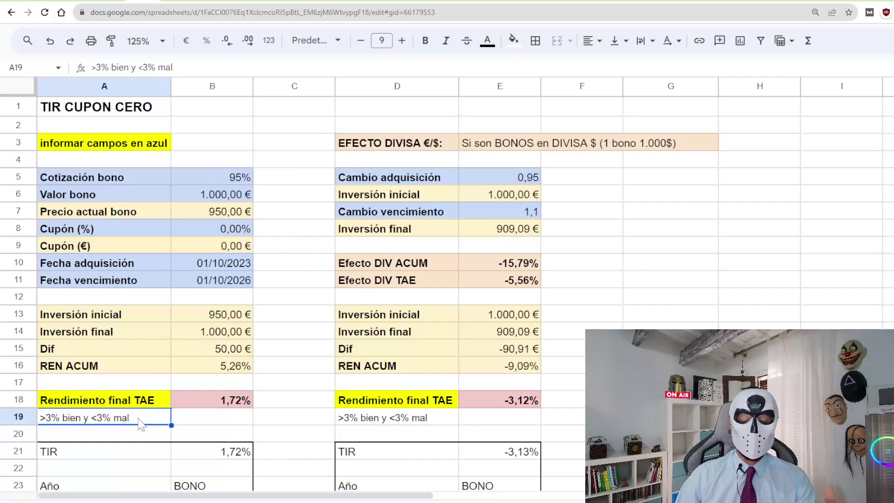
{"action": "left_click", "coordinate": [205, 403]}
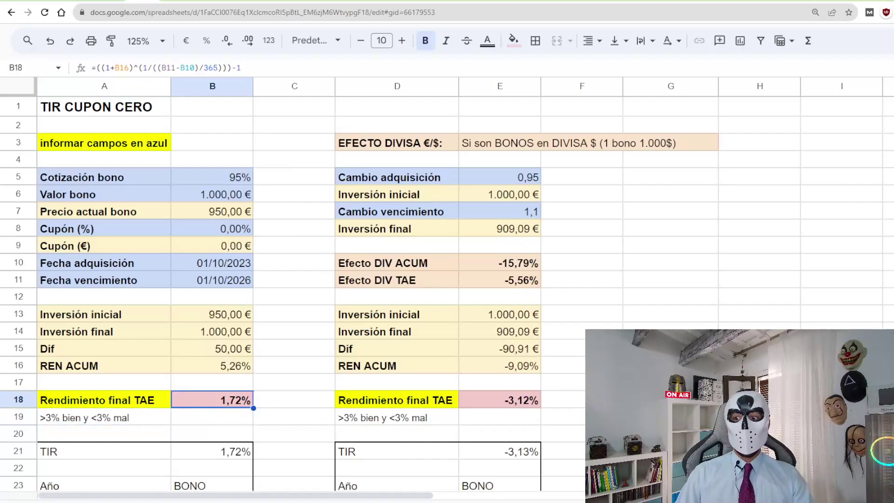
- Examine the zero-coupon bond's TIR formula and the yearly cash flows it is based on
{"action": "scroll", "coordinate": [300, 389], "scroll_direction": "down", "scroll_amount": 2}
{"action": "scroll", "coordinate": [302, 389], "scroll_direction": "down", "scroll_amount": 1}
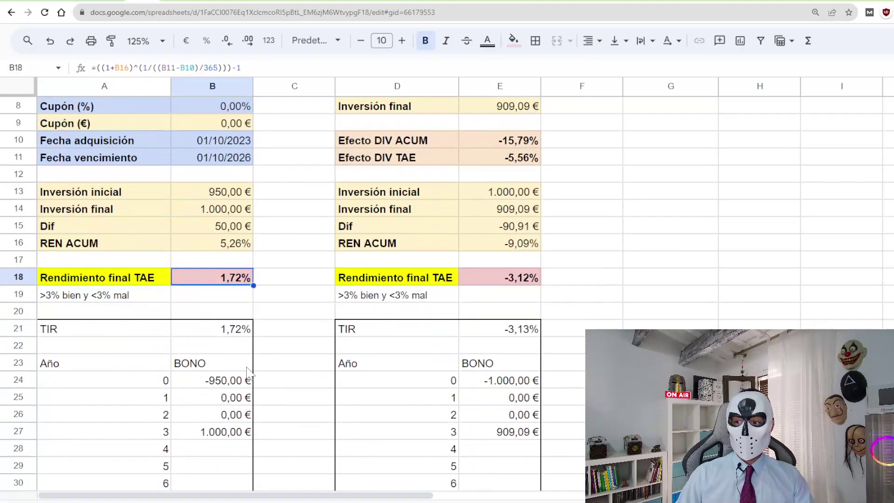
{"action": "left_click", "coordinate": [221, 329]}
{"action": "scroll", "coordinate": [219, 332], "scroll_direction": "up", "scroll_amount": 1}
{"action": "scroll", "coordinate": [193, 214], "scroll_direction": "up", "scroll_amount": 2}
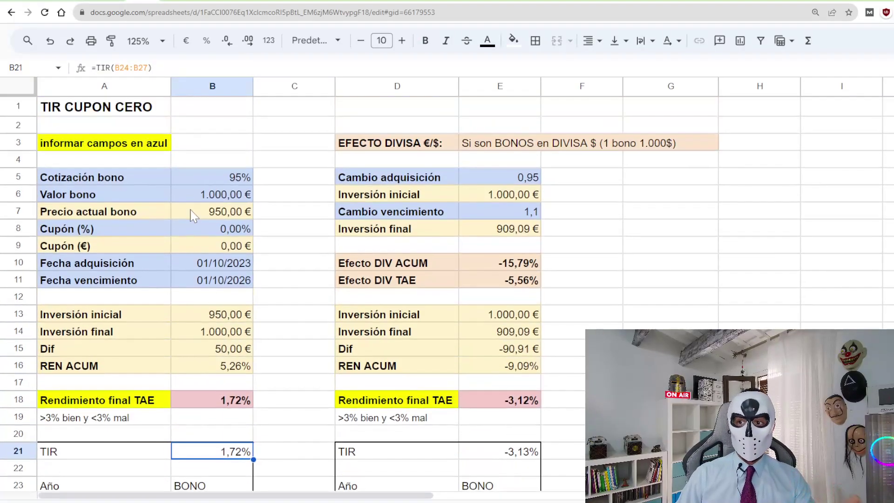
{"action": "scroll", "coordinate": [179, 199], "scroll_direction": "down", "scroll_amount": 2}
{"action": "scroll", "coordinate": [176, 280], "scroll_direction": "down", "scroll_amount": 1}
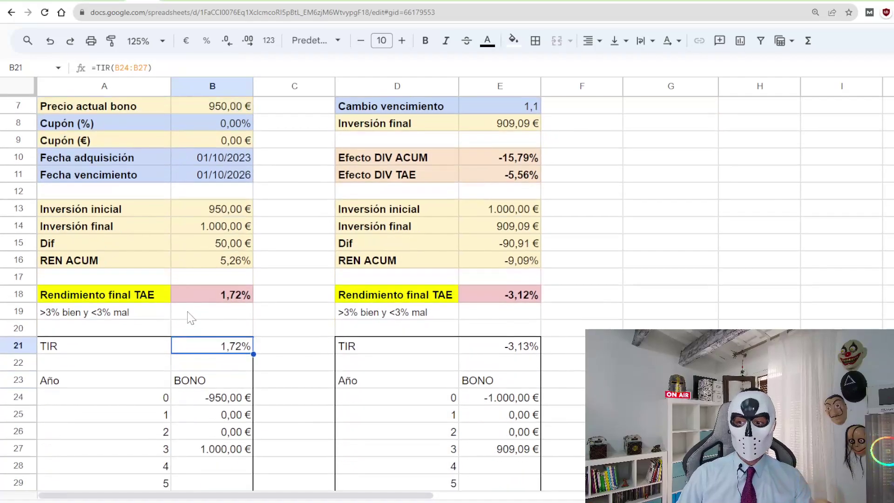
{"action": "left_click", "coordinate": [281, 352]}
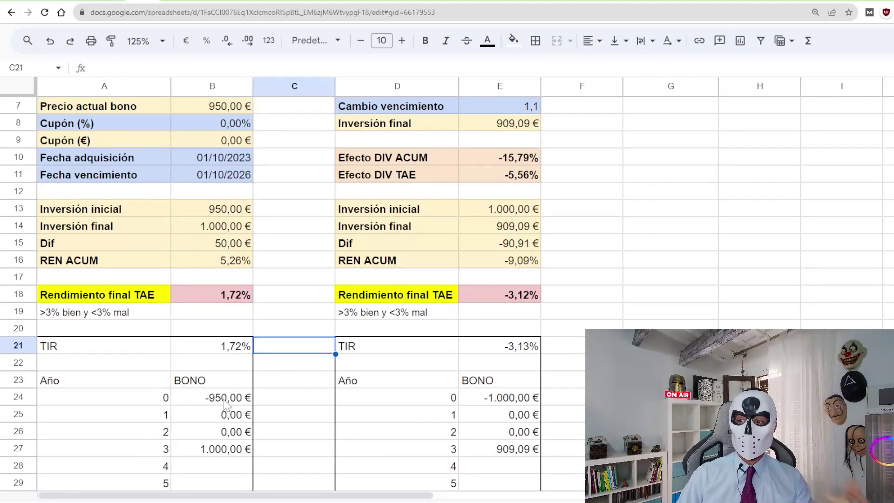
- Set the bond's coupon percentage to 4%
{"action": "scroll", "coordinate": [251, 328], "scroll_direction": "up", "scroll_amount": 3}
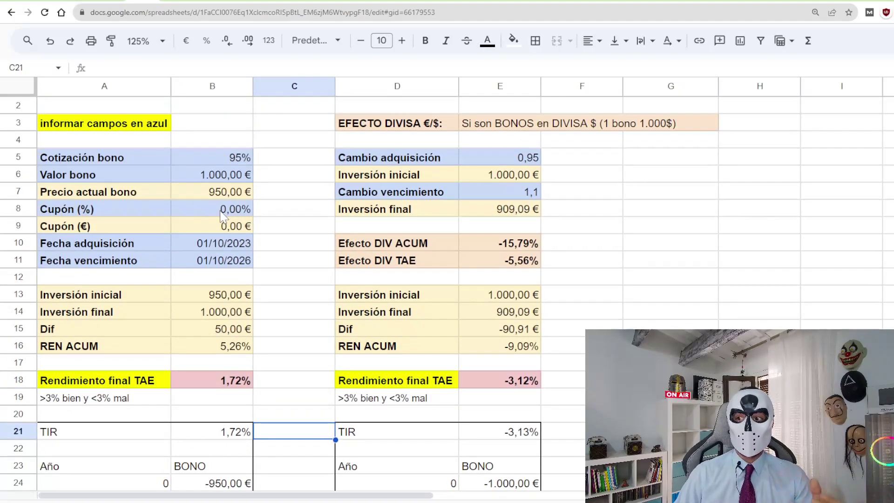
{"action": "left_click", "coordinate": [223, 211]}
{"action": "type", "text": "4"}
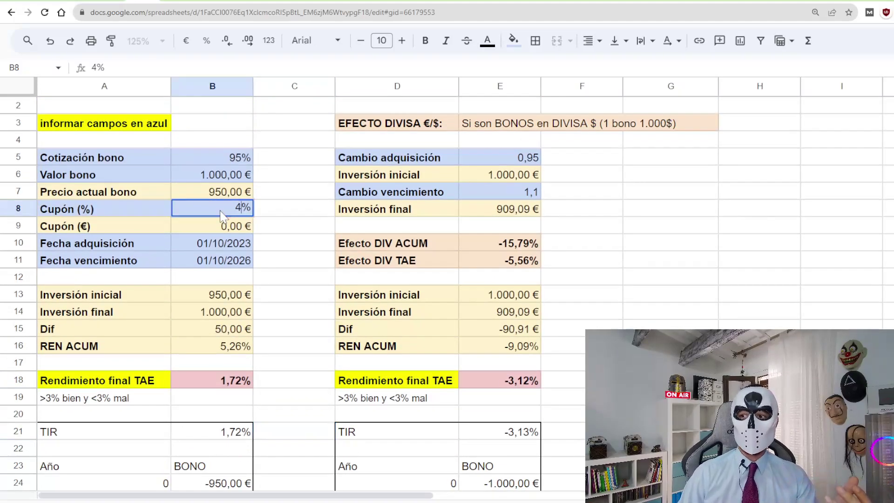
{"action": "key", "text": "Return"}
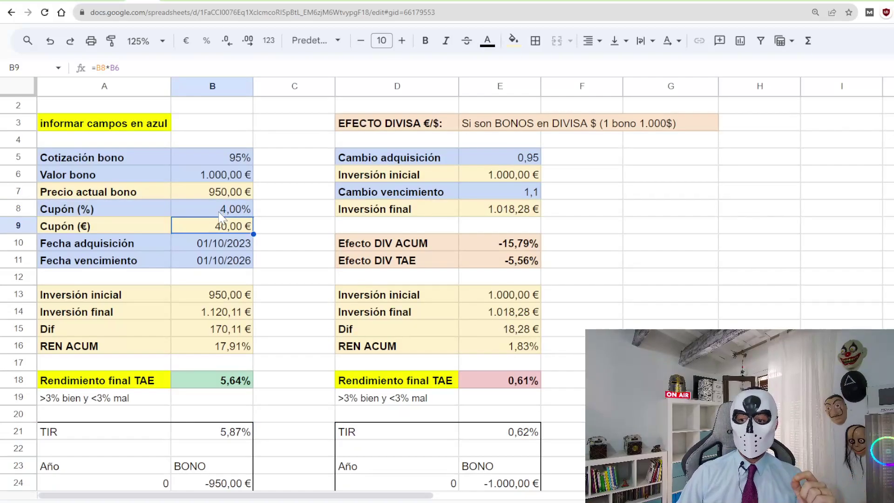
- Check the final TAE, the TIR and the yearly cash flows of the bond with the coupon included
{"action": "scroll", "coordinate": [205, 308], "scroll_direction": "down", "scroll_amount": 1}
{"action": "scroll", "coordinate": [202, 317], "scroll_direction": "down", "scroll_amount": 1}
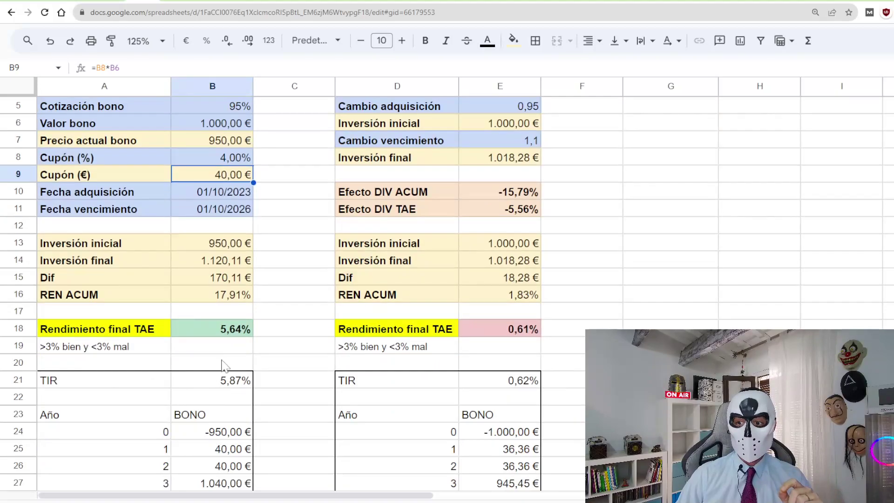
{"action": "left_click", "coordinate": [227, 331]}
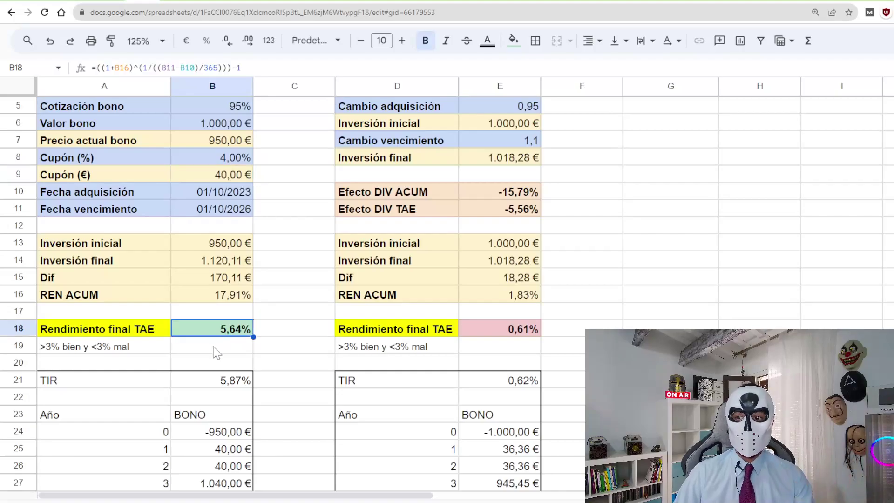
{"action": "left_click", "coordinate": [212, 381]}
{"action": "scroll", "coordinate": [242, 363], "scroll_direction": "up", "scroll_amount": 2}
{"action": "scroll", "coordinate": [267, 342], "scroll_direction": "up", "scroll_amount": 1}
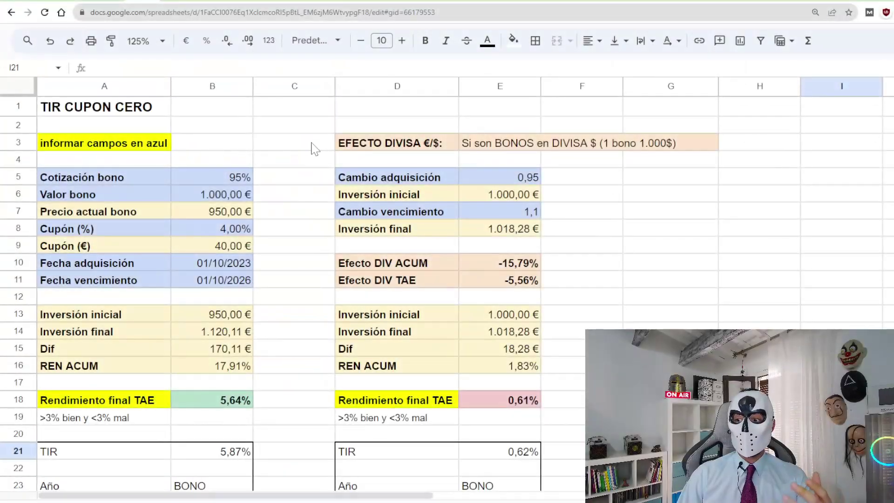
{"action": "left_click", "coordinate": [213, 409]}
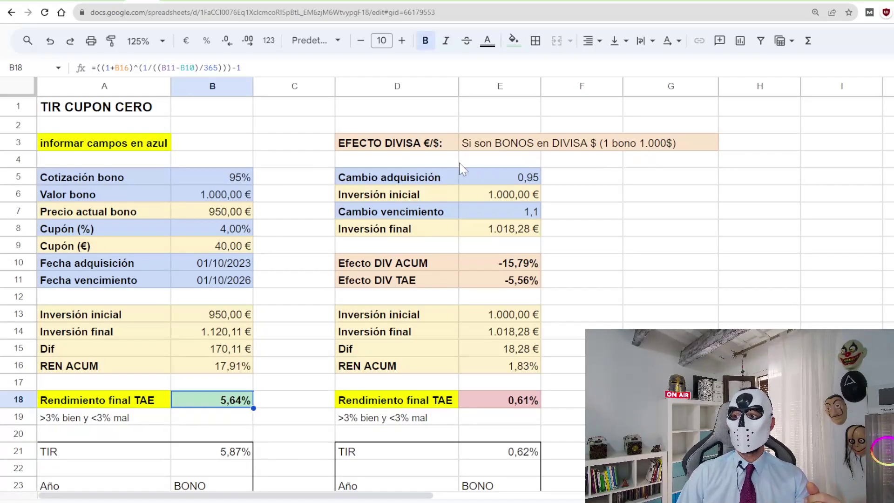
- Examine the currency section's acquisition and maturity exchange rates, initial investment and accumulated currency effect
{"action": "left_click", "coordinate": [430, 180]}
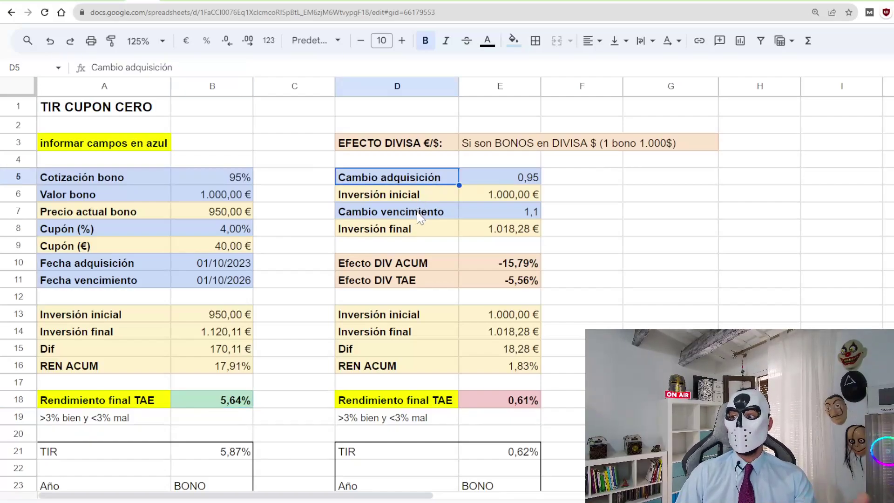
{"action": "left_click", "coordinate": [419, 213]}
{"action": "left_click", "coordinate": [427, 181]}
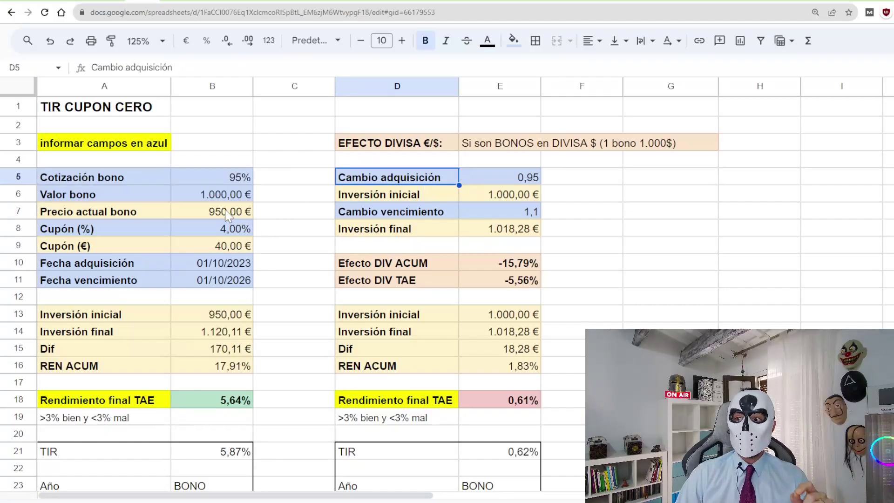
{"action": "left_click", "coordinate": [470, 197]}
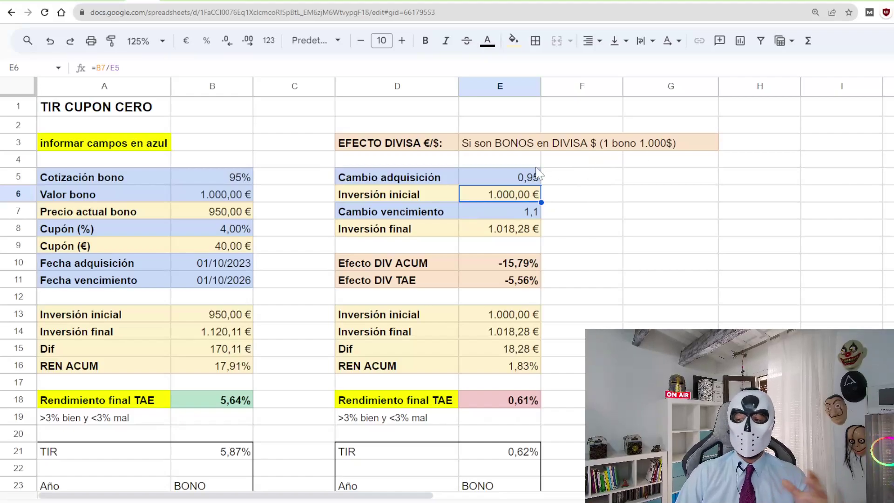
{"action": "left_click", "coordinate": [497, 209]}
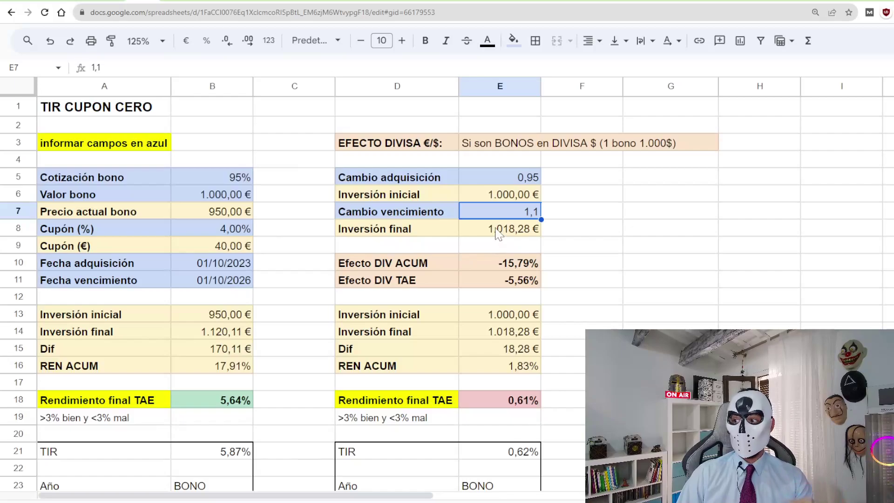
{"action": "left_click_drag", "start_coordinate": [397, 264], "coordinate": [481, 262]}
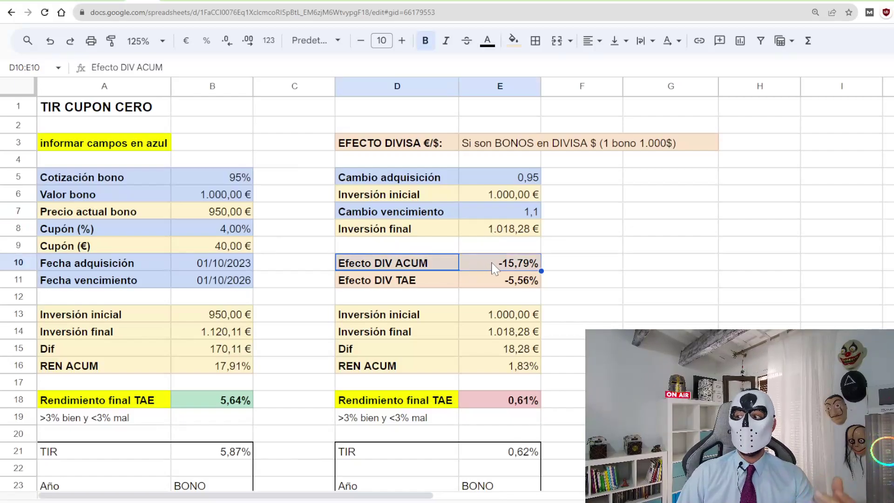
- Compare the accumulated return and final TAE of the bond with and without the €/$ currency effect
{"action": "left_click", "coordinate": [222, 367]}
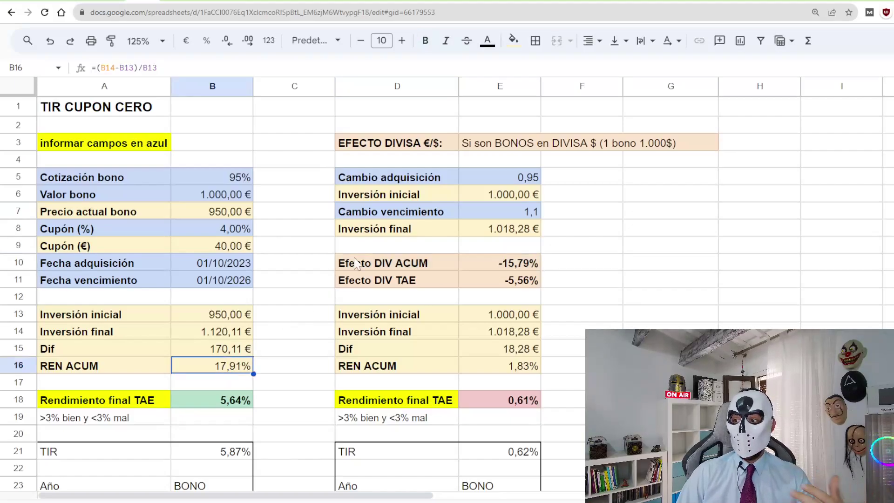
{"action": "left_click", "coordinate": [485, 368]}
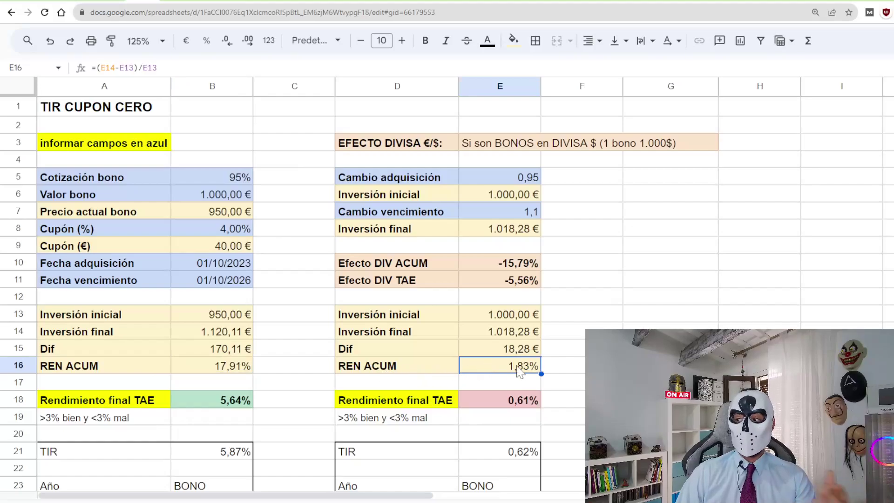
{"action": "left_click", "coordinate": [503, 403]}
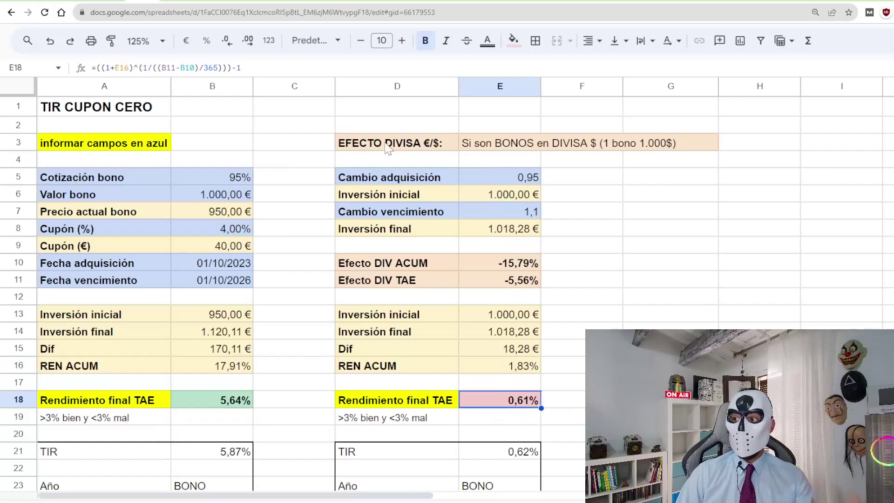
{"action": "left_click", "coordinate": [386, 148]}
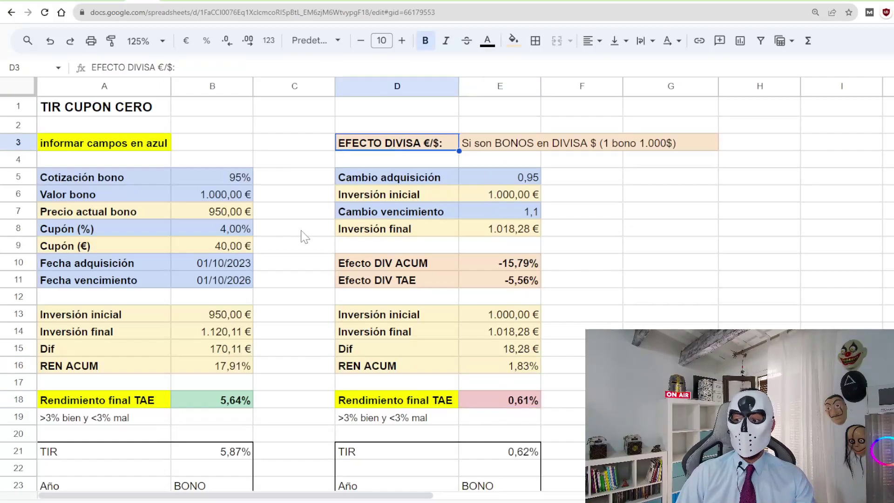
{"action": "left_click", "coordinate": [214, 405]}
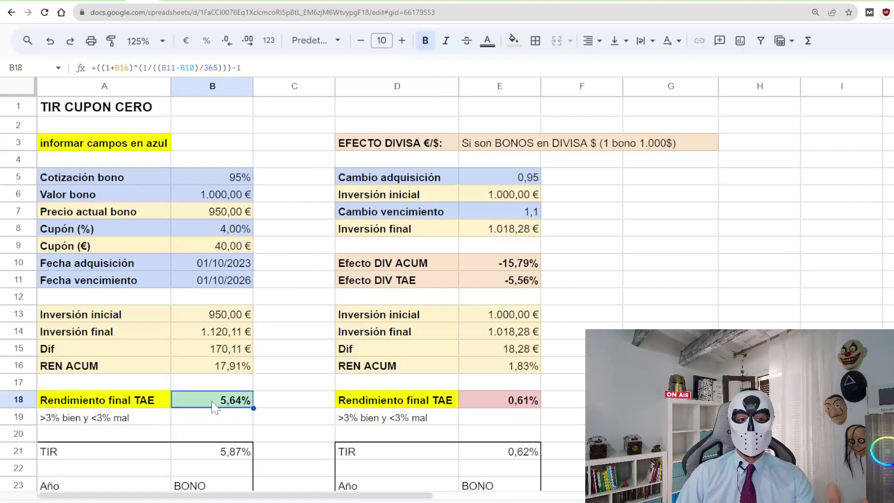
- Compare the exchange rate at acquisition with the one at maturity in the currency section
{"action": "left_click", "coordinate": [496, 183]}
{"action": "left_click", "coordinate": [488, 210]}
{"action": "left_click", "coordinate": [489, 176]}
{"action": "left_click", "coordinate": [495, 212]}
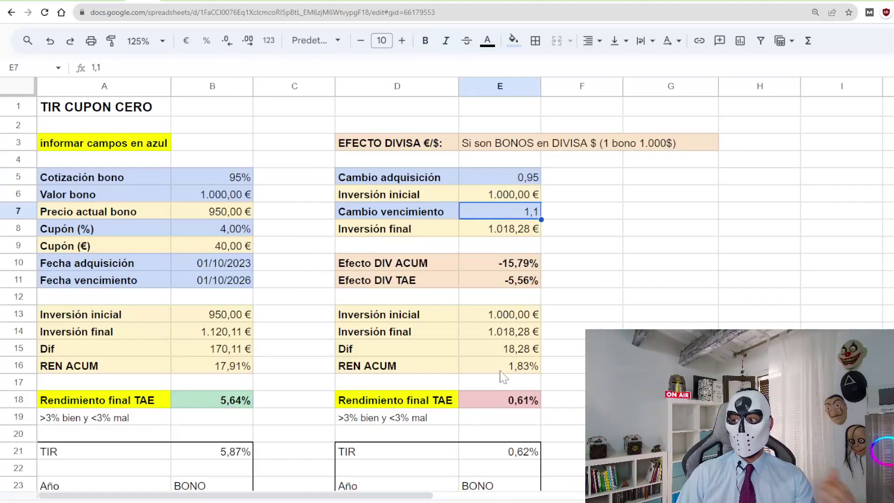